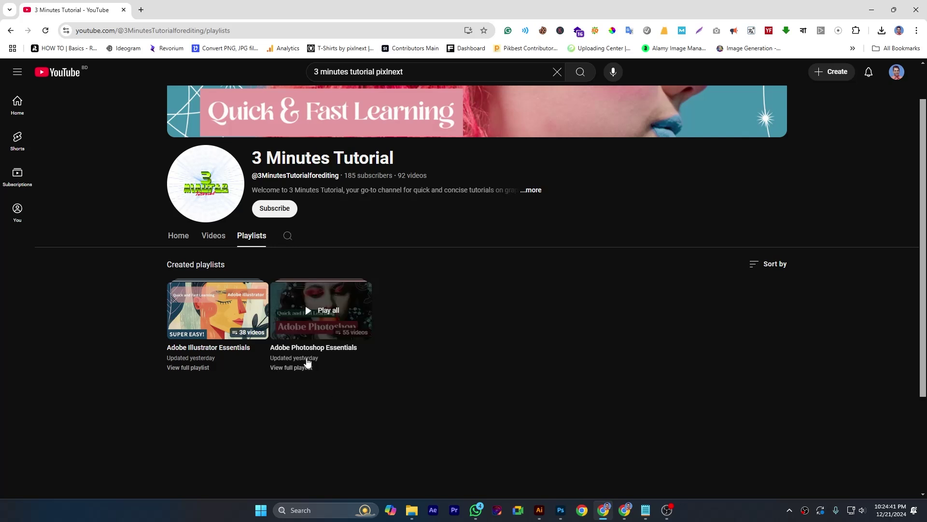
- Switch from Chrome to the Photoshop document with the three outlined green shapes
{"action": "left_click", "coordinate": [559, 511]}
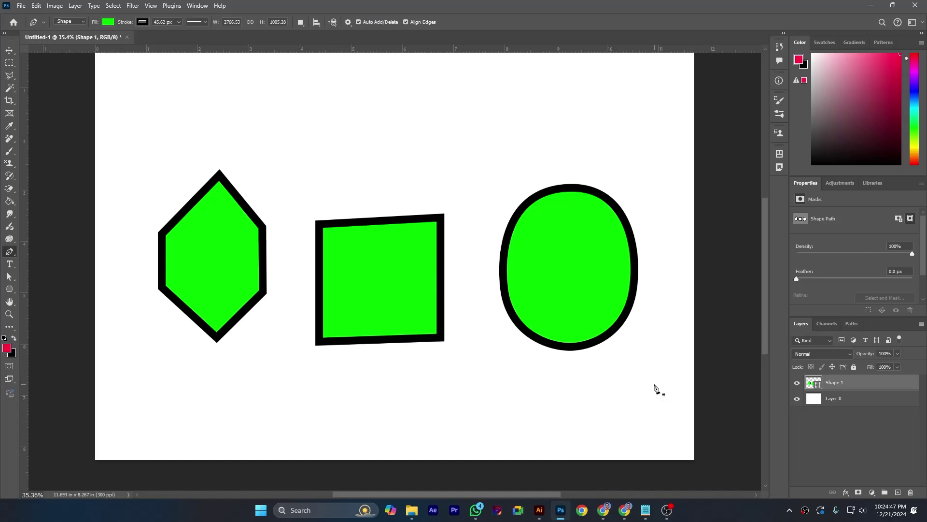
{"action": "left_click", "coordinate": [316, 22]}
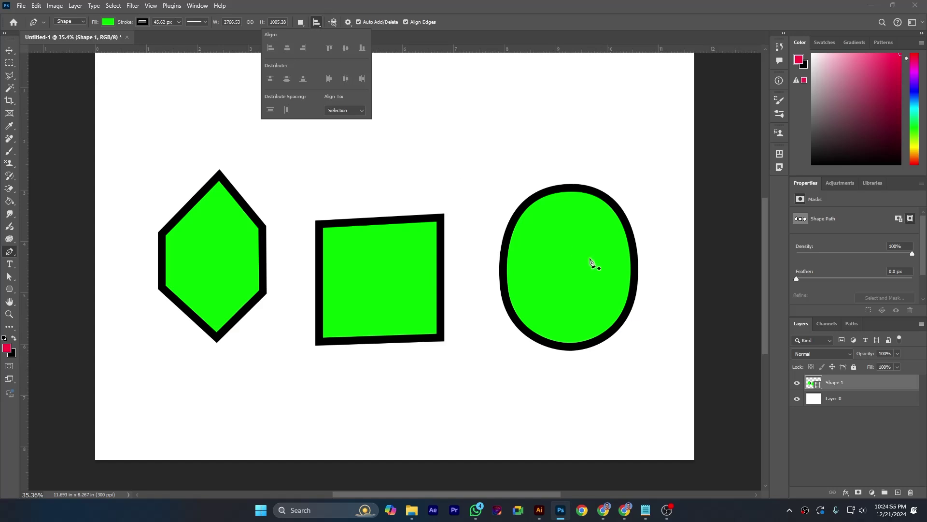
{"action": "left_click", "coordinate": [752, 232]}
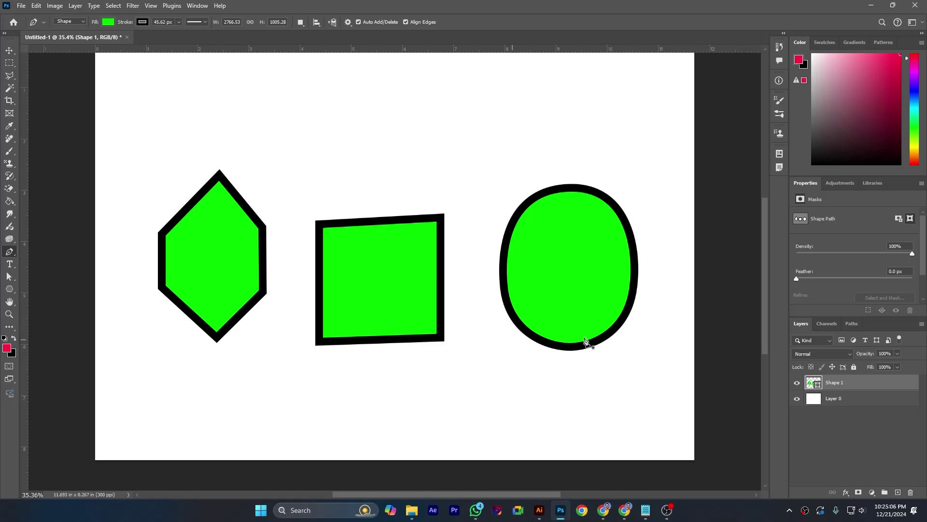
- Select the ellipse, rectangle and hexagon paths together to show their anchor points
{"action": "left_click", "coordinate": [612, 333], "text": "ctrl"}
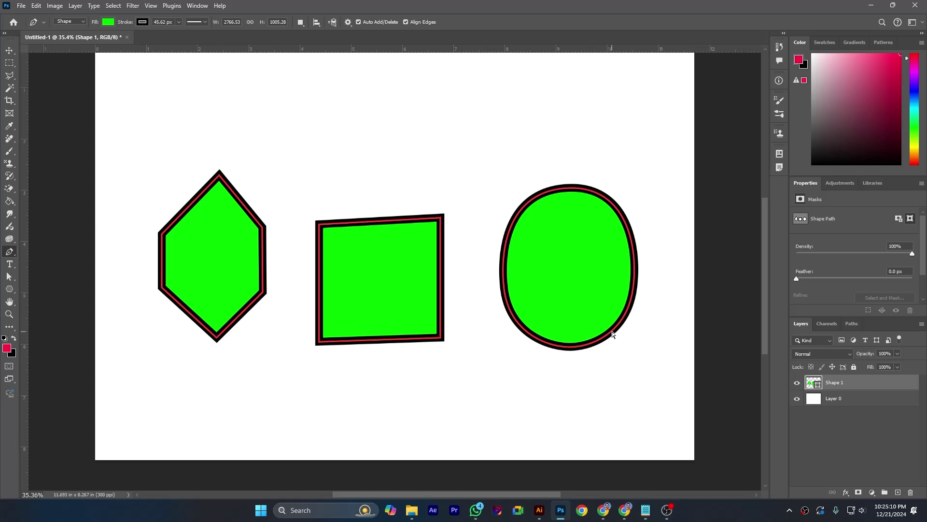
{"action": "left_click", "coordinate": [612, 333], "text": "ctrl"}
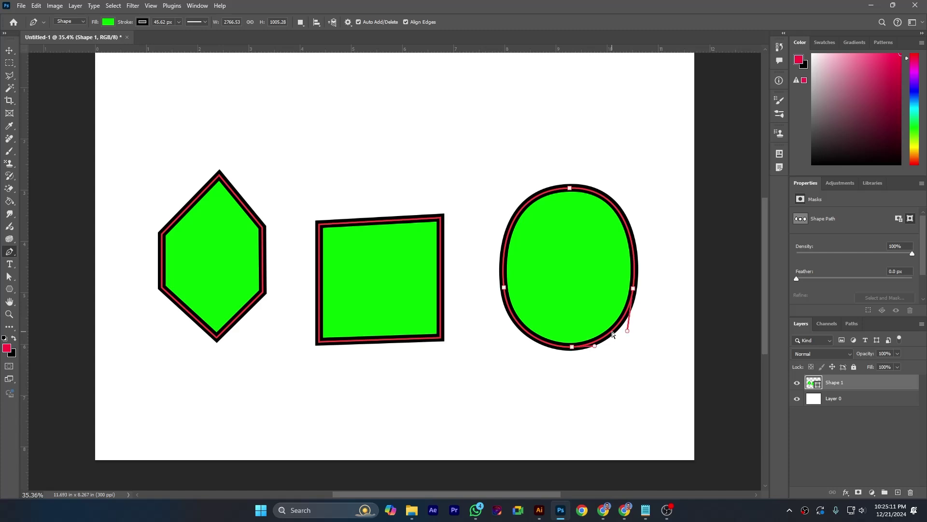
{"action": "left_click", "coordinate": [403, 343], "text": "ctrl"}
{"action": "left_click", "coordinate": [556, 349], "text": "ctrl"}
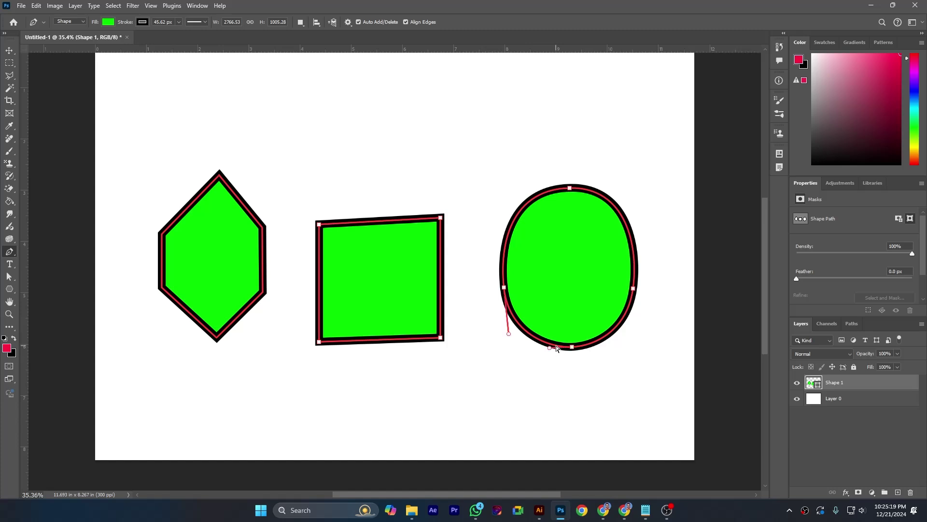
{"action": "left_click", "coordinate": [262, 270], "text": "ctrl"}
{"action": "left_click", "coordinate": [317, 22]}
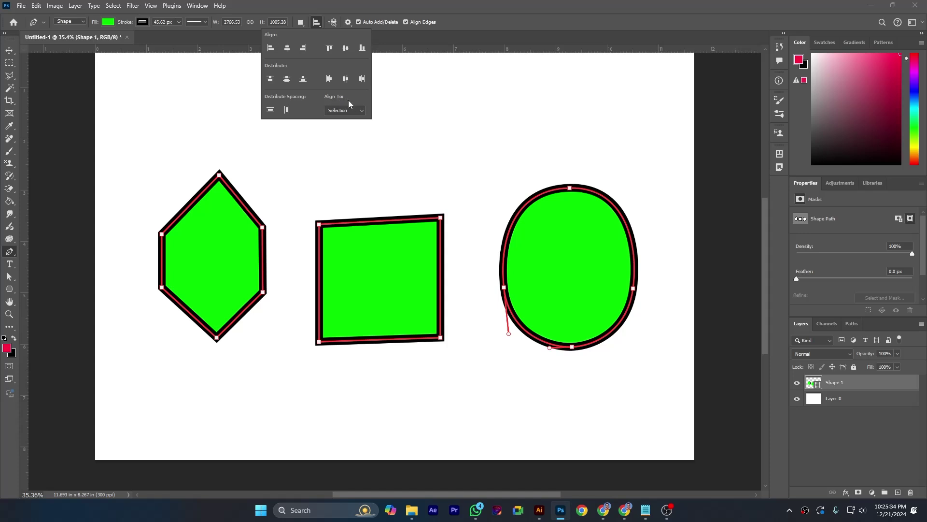
- Set path Align To to Canvas and snap the three shapes' top edges to the canvas top
{"action": "left_click", "coordinate": [357, 110]}
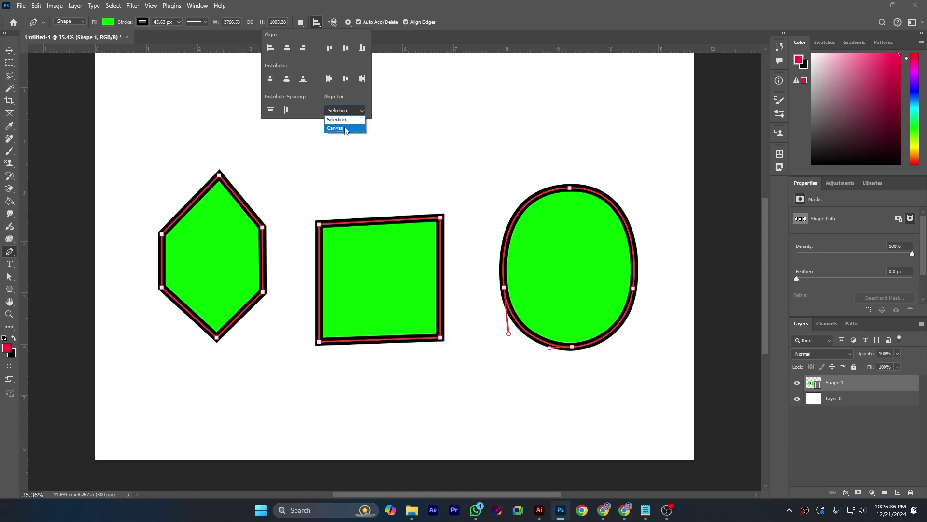
{"action": "left_click", "coordinate": [360, 112]}
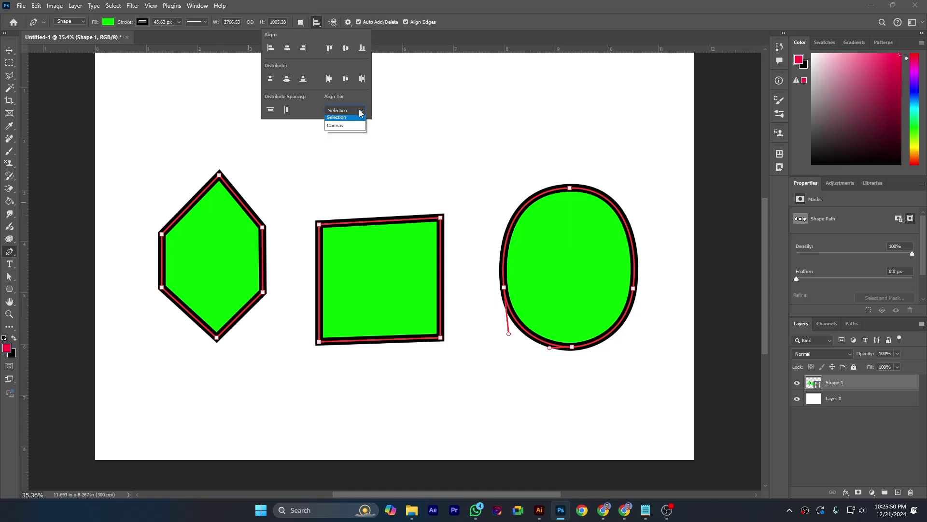
{"action": "left_click", "coordinate": [354, 125]}
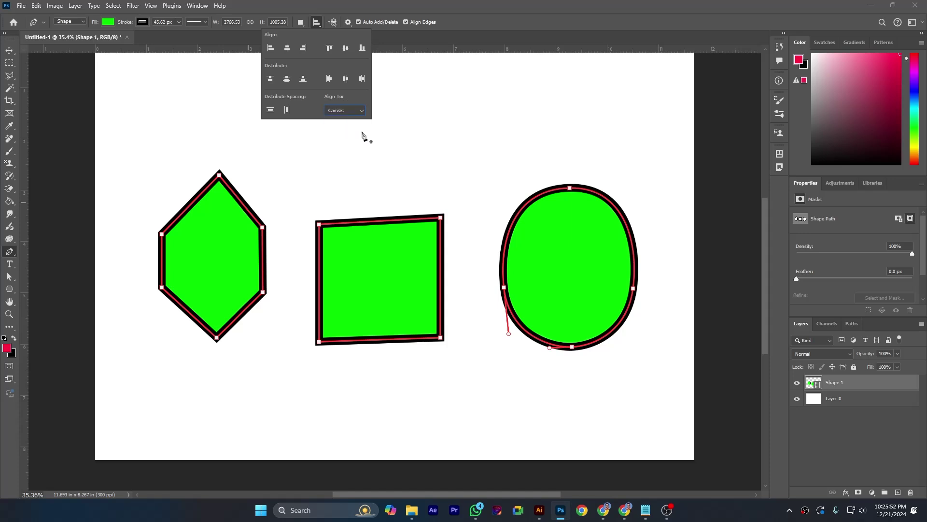
{"action": "left_click", "coordinate": [329, 48]}
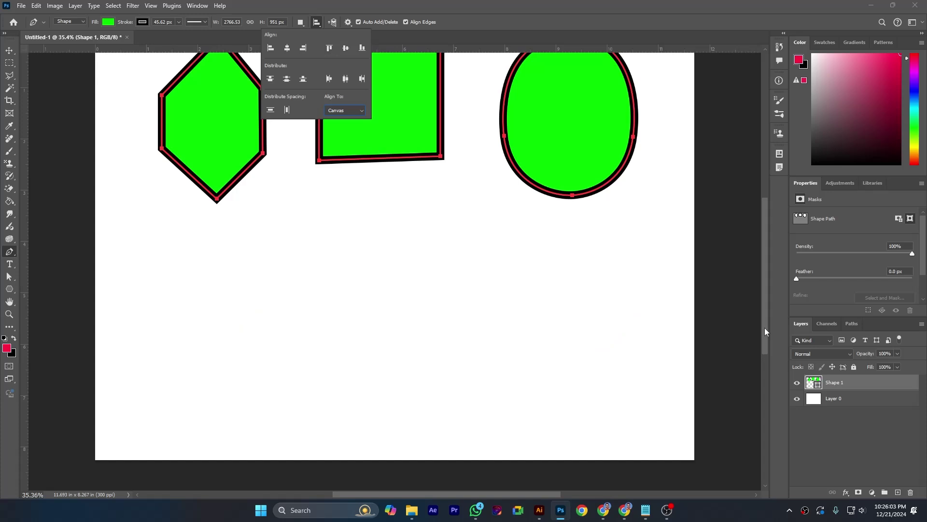
{"action": "left_click_drag", "start_coordinate": [767, 246], "coordinate": [768, 225]}
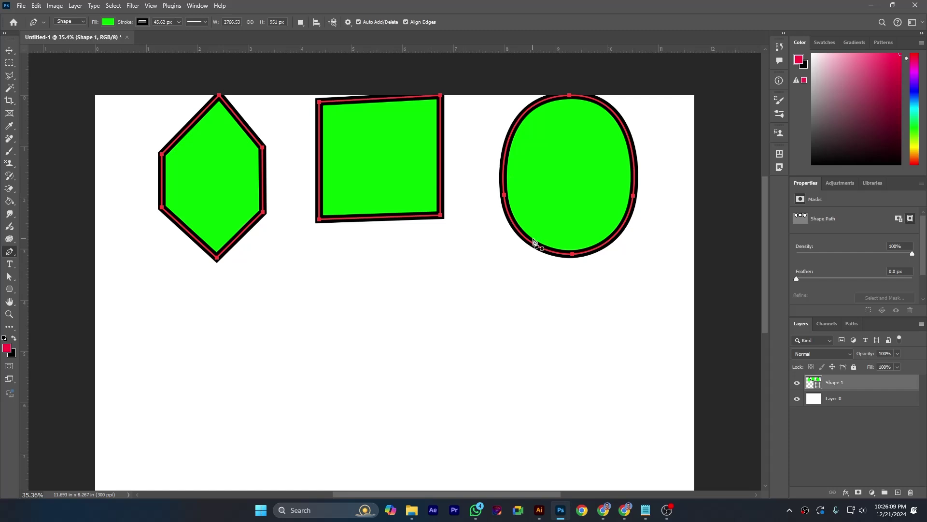
{"action": "scroll", "coordinate": [534, 242], "scroll_direction": "up", "scroll_amount": 2}
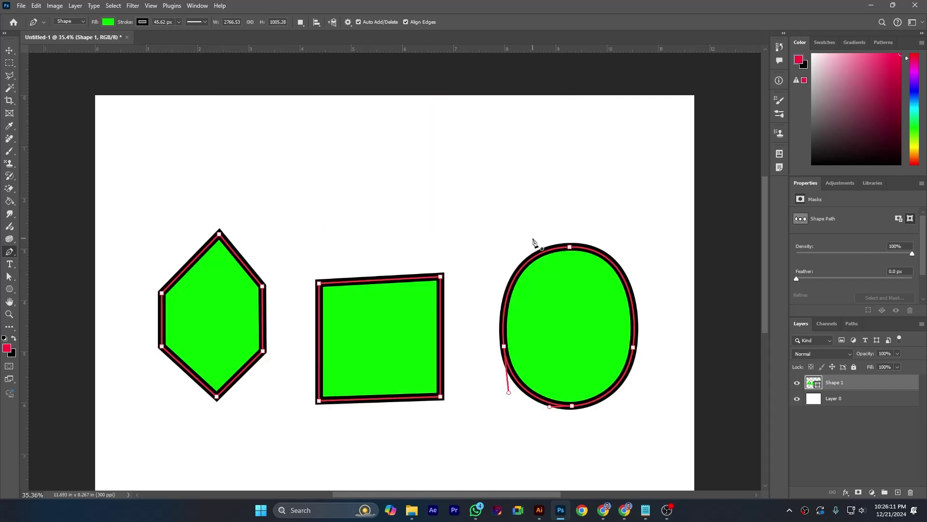
- Browse the Path Alignment and Path Arrangement menus unchanged, then bring up Path Options
{"action": "left_click", "coordinate": [316, 22]}
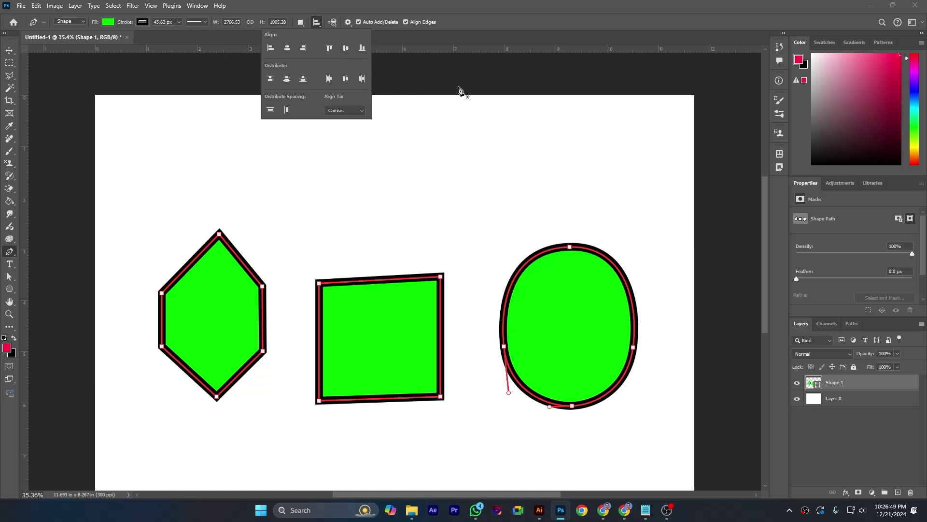
{"action": "left_click", "coordinate": [335, 26]}
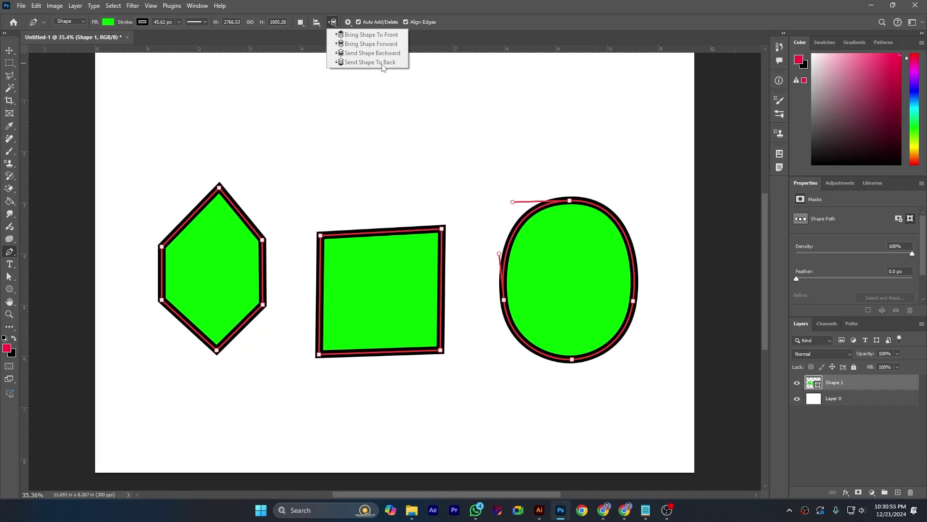
{"action": "left_click", "coordinate": [351, 24]}
{"action": "left_click", "coordinate": [352, 25]}
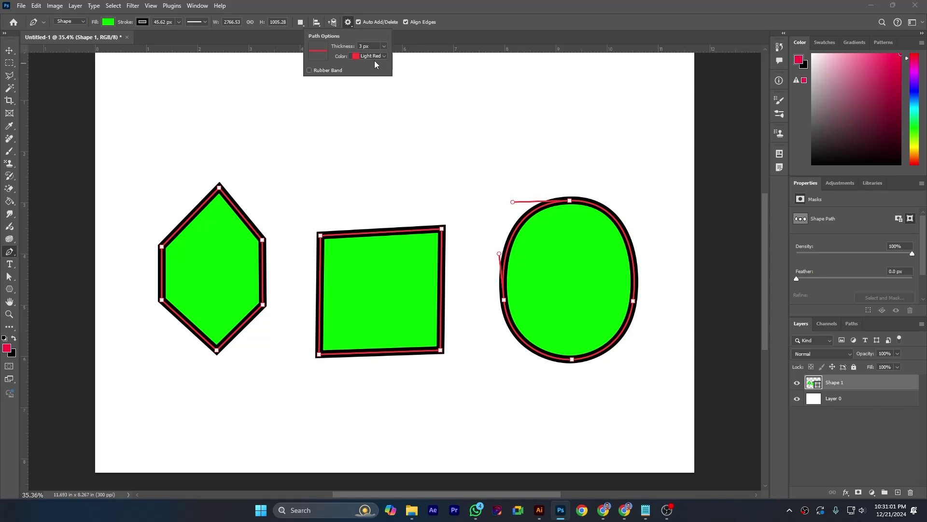
- Try a 0.5 px path outline thickness, then return it to 3 px
{"action": "left_click", "coordinate": [383, 47]}
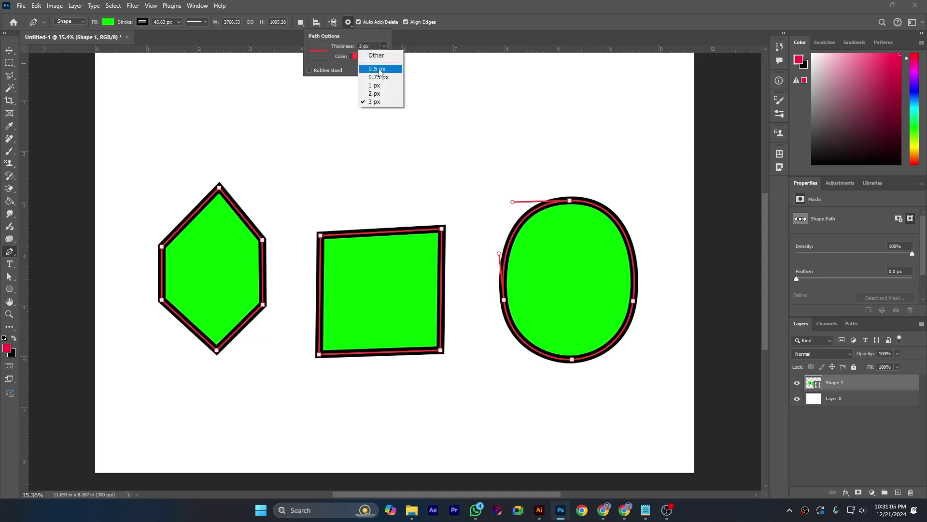
{"action": "left_click", "coordinate": [378, 69]}
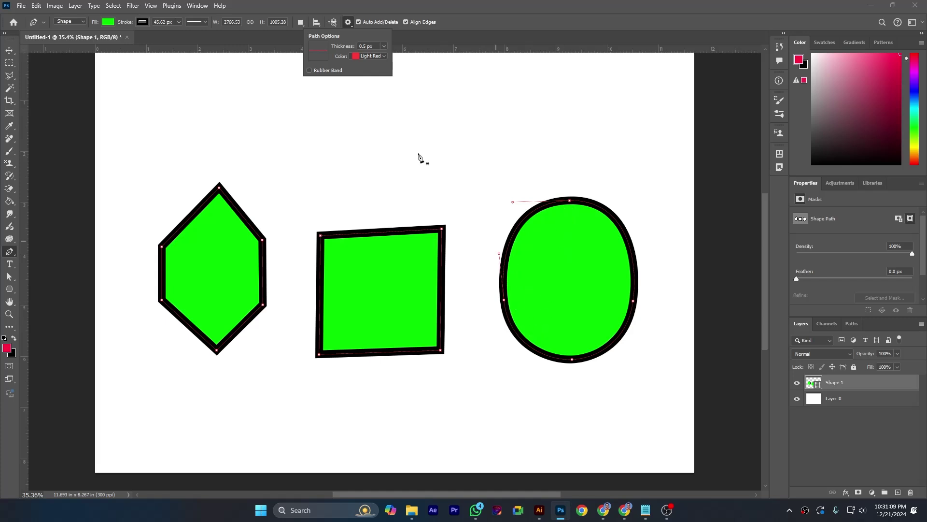
{"action": "left_click", "coordinate": [381, 45]}
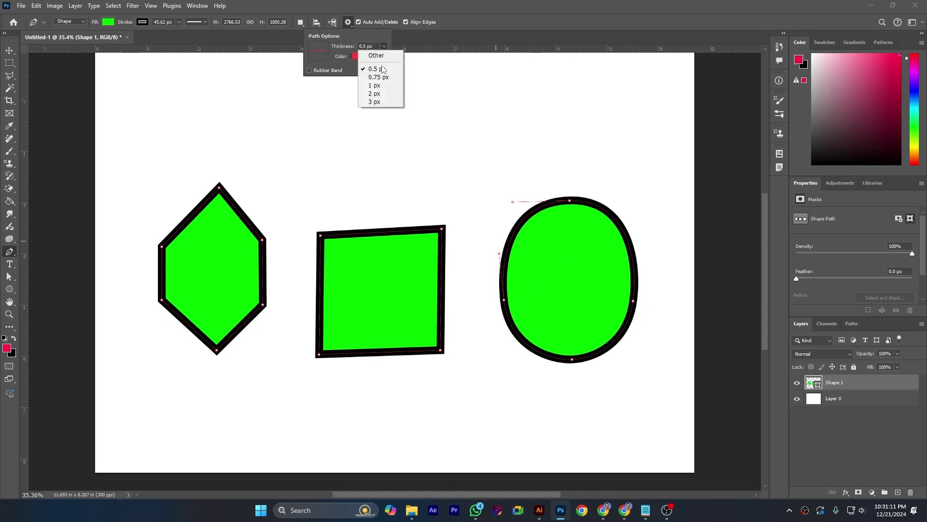
{"action": "left_click", "coordinate": [383, 102]}
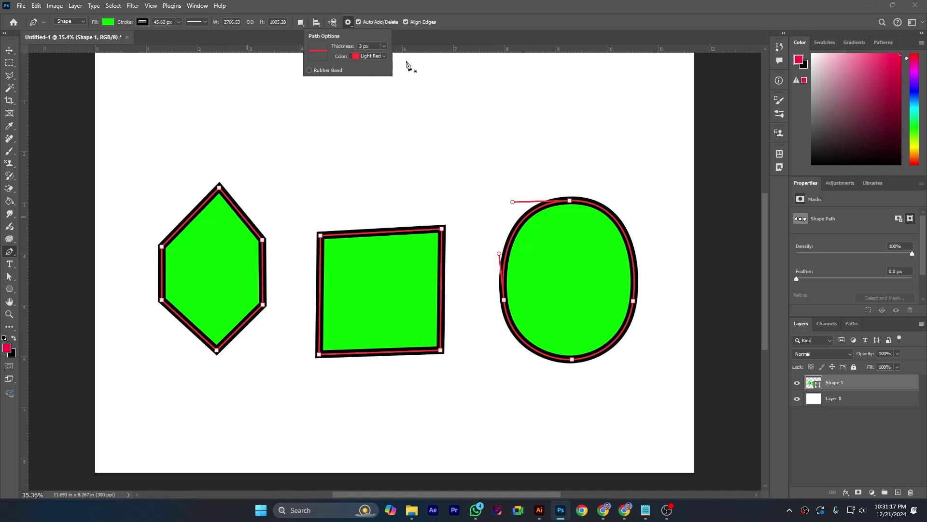
- Set the path outline colour to Cyan and enable Rubber Band
{"action": "left_click", "coordinate": [387, 56]}
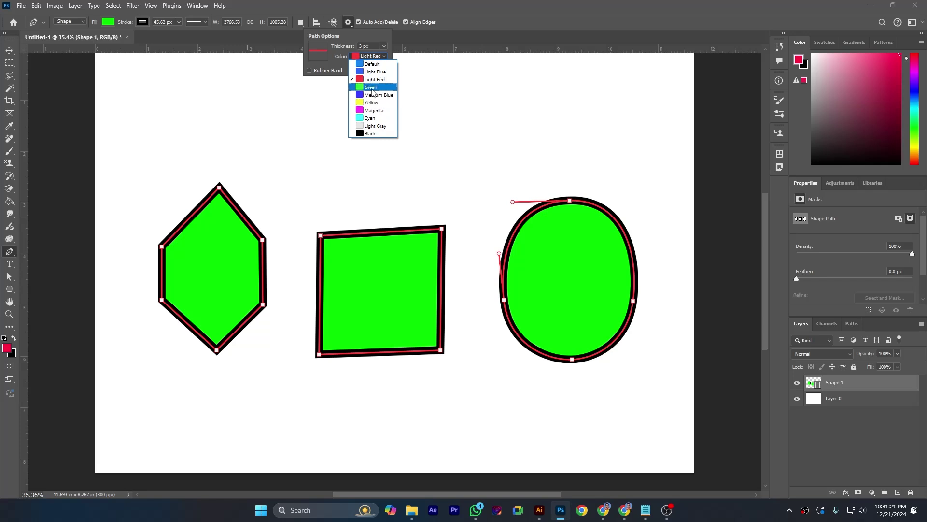
{"action": "left_click", "coordinate": [379, 118]}
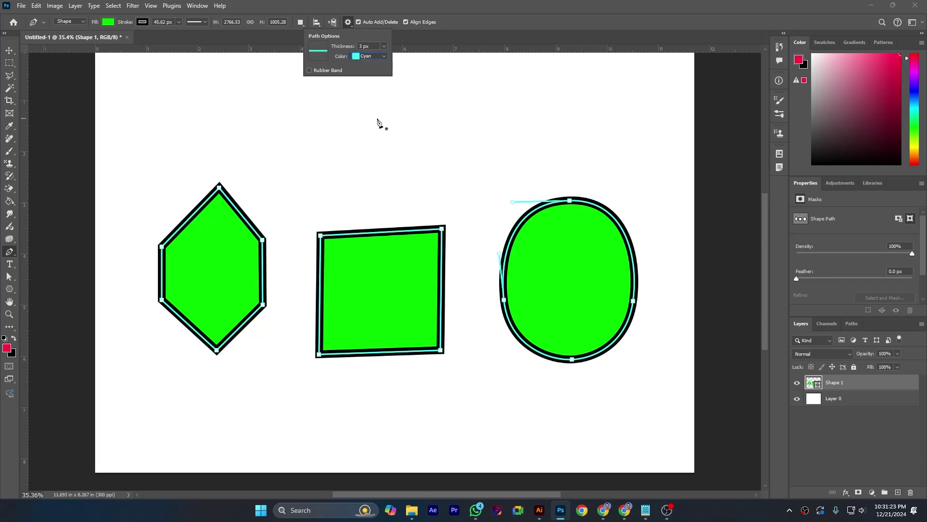
{"action": "left_click", "coordinate": [309, 70]}
{"action": "left_click", "coordinate": [309, 71]}
- Draw a closed six-cornered hexagon shape above the rectangle
{"action": "left_click", "coordinate": [306, 133]}
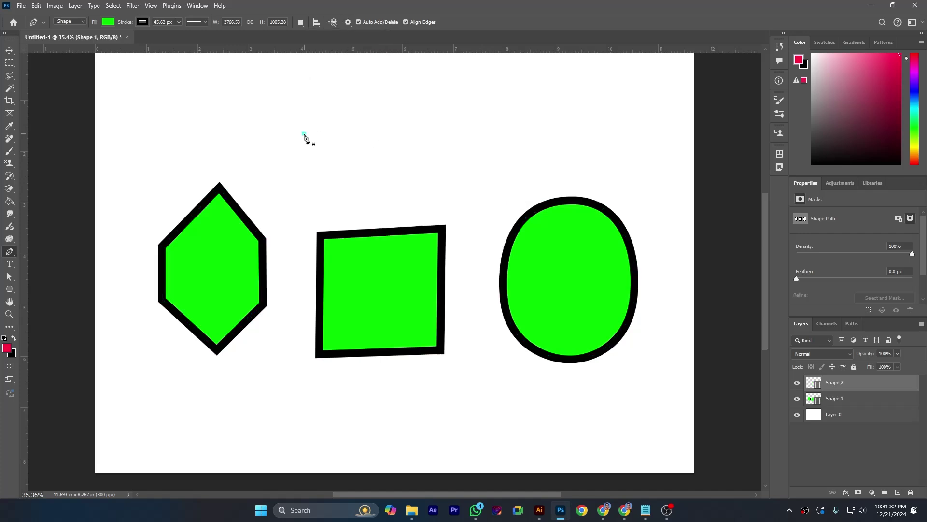
{"action": "left_click", "coordinate": [350, 94]}
{"action": "left_click", "coordinate": [417, 126]}
{"action": "left_click", "coordinate": [422, 164]}
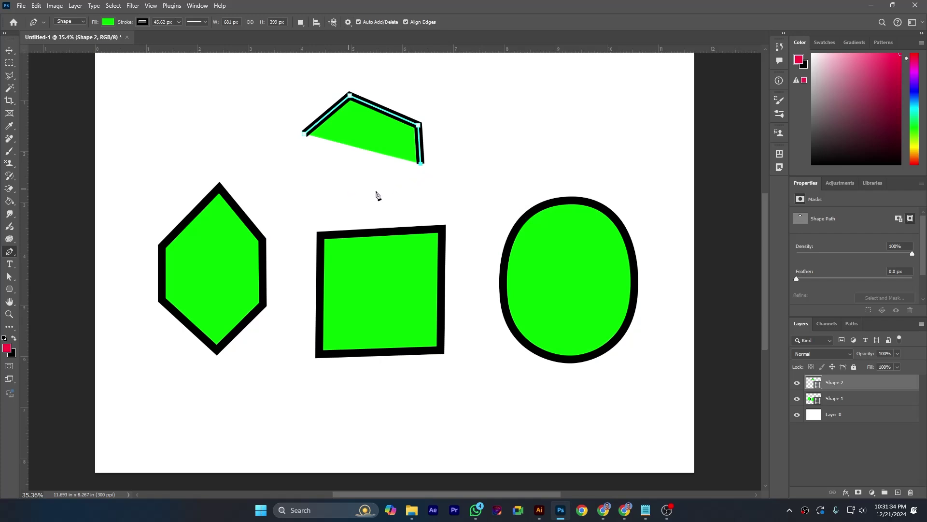
{"action": "left_click", "coordinate": [353, 195]}
{"action": "left_click", "coordinate": [311, 163]}
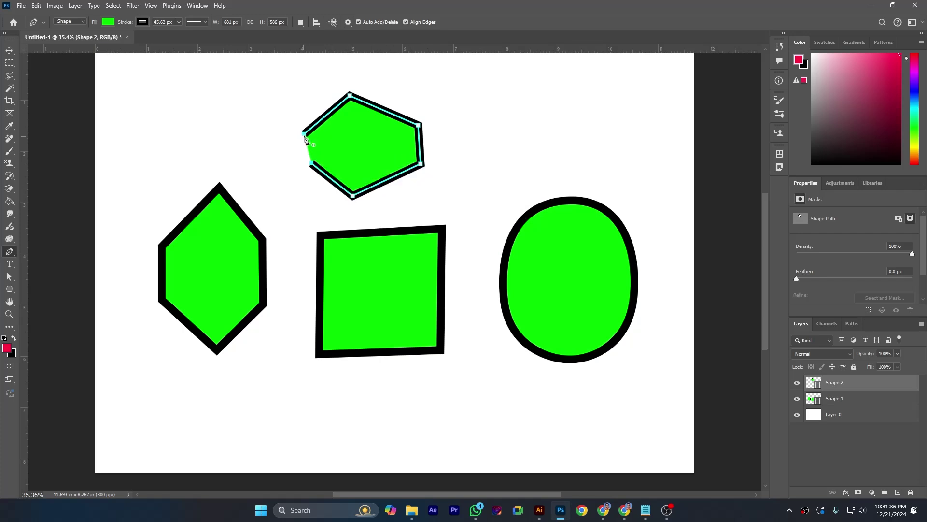
{"action": "left_click", "coordinate": [305, 133]}
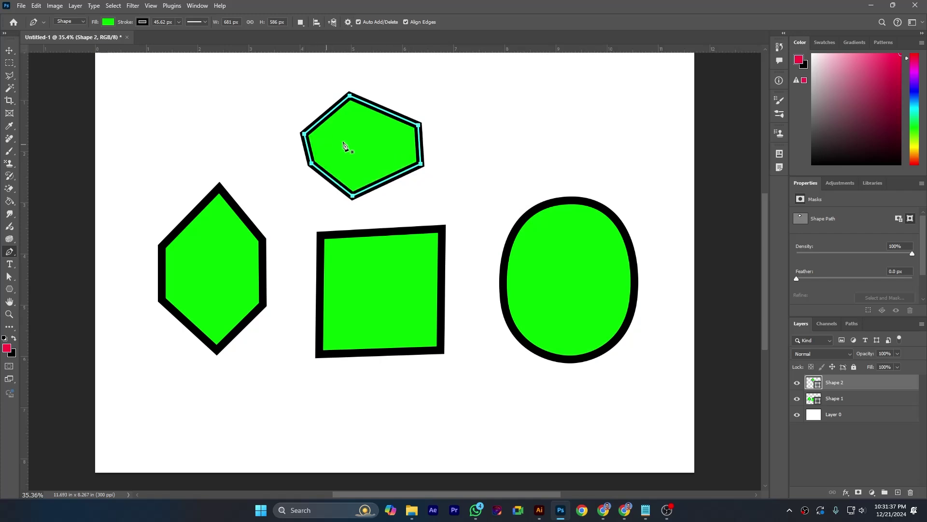
- Draw a top-right shape with corner anchors and a curved lower edge, closed at its start
{"action": "left_click", "coordinate": [351, 24]}
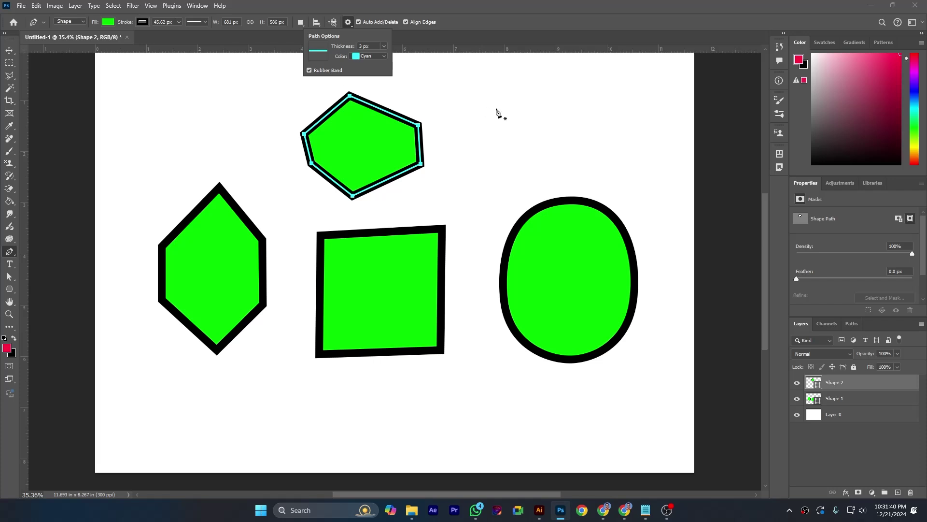
{"action": "left_click", "coordinate": [481, 105]}
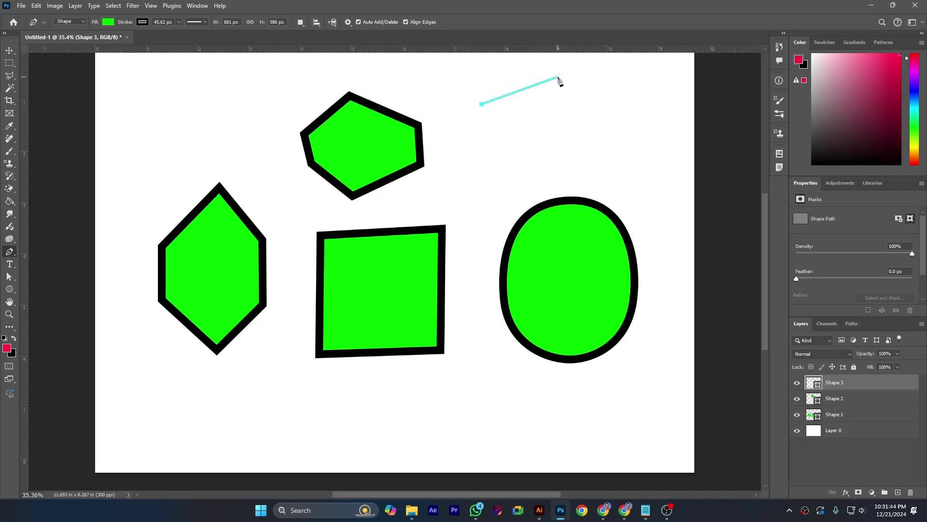
{"action": "left_click", "coordinate": [558, 76]}
{"action": "left_click", "coordinate": [582, 101]}
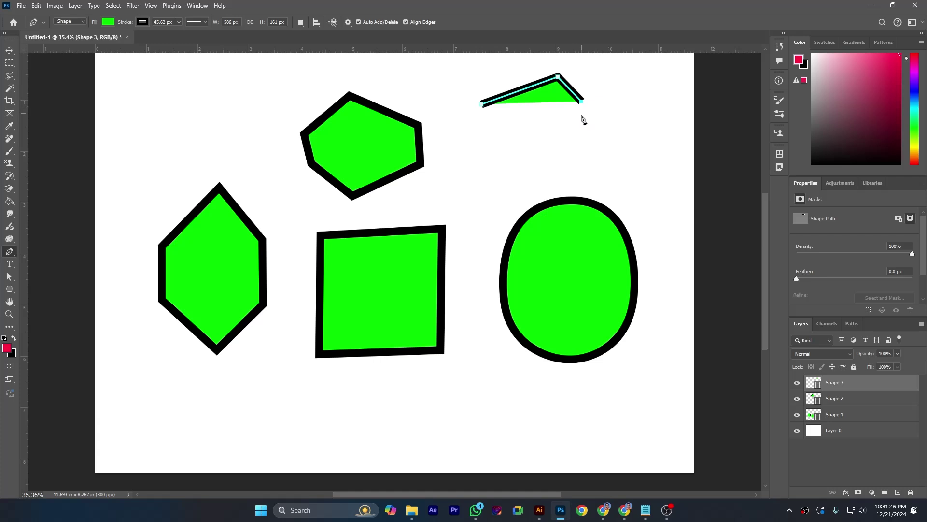
{"action": "left_click_drag", "start_coordinate": [573, 131], "coordinate": [556, 139]}
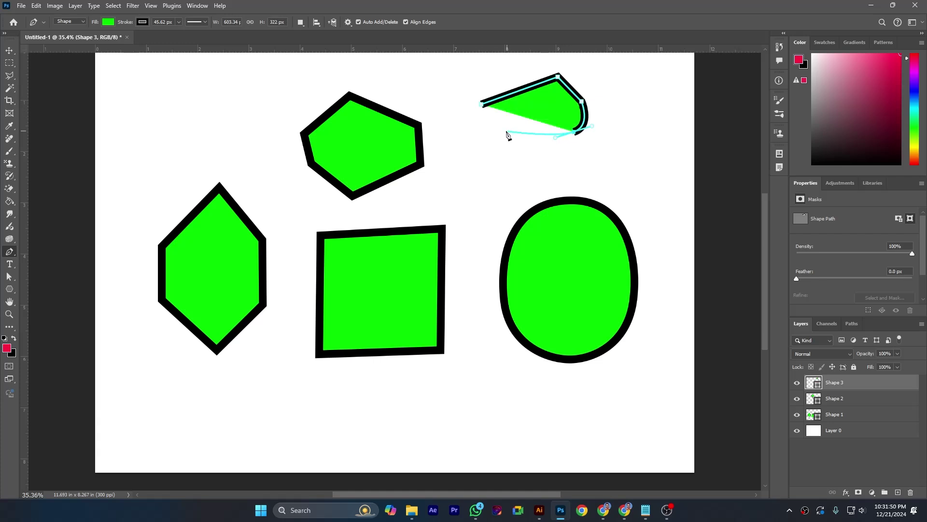
{"action": "left_click_drag", "start_coordinate": [503, 133], "coordinate": [492, 128]}
{"action": "left_click", "coordinate": [480, 104]}
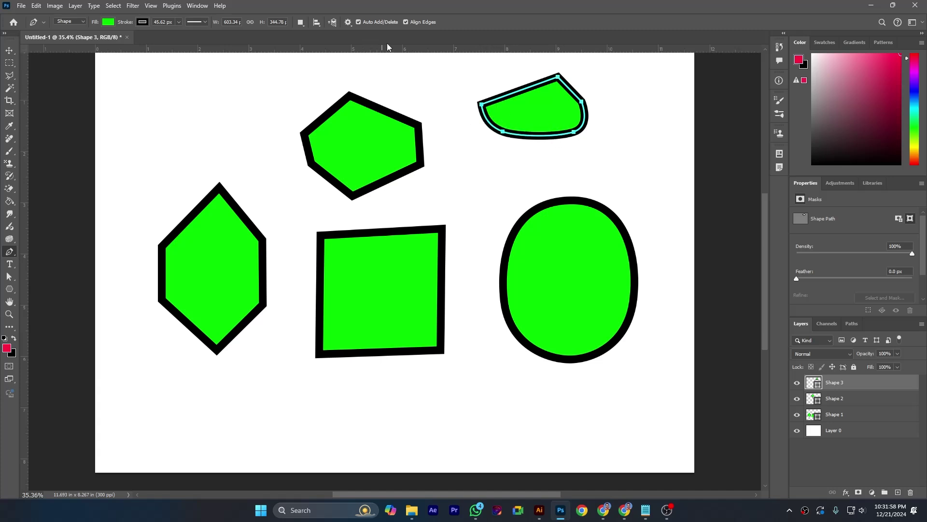
{"action": "left_click", "coordinate": [348, 22]}
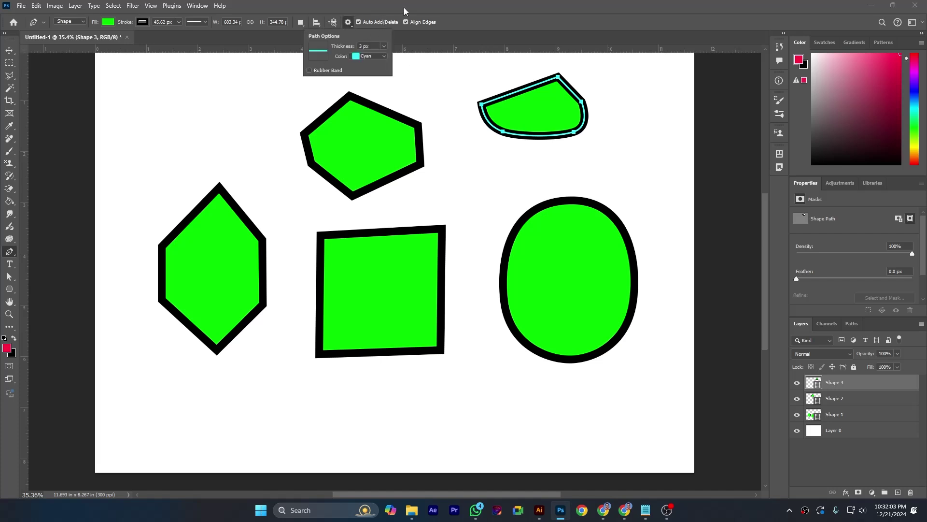
{"action": "scroll", "coordinate": [422, 45], "scroll_direction": "up", "scroll_amount": 2}
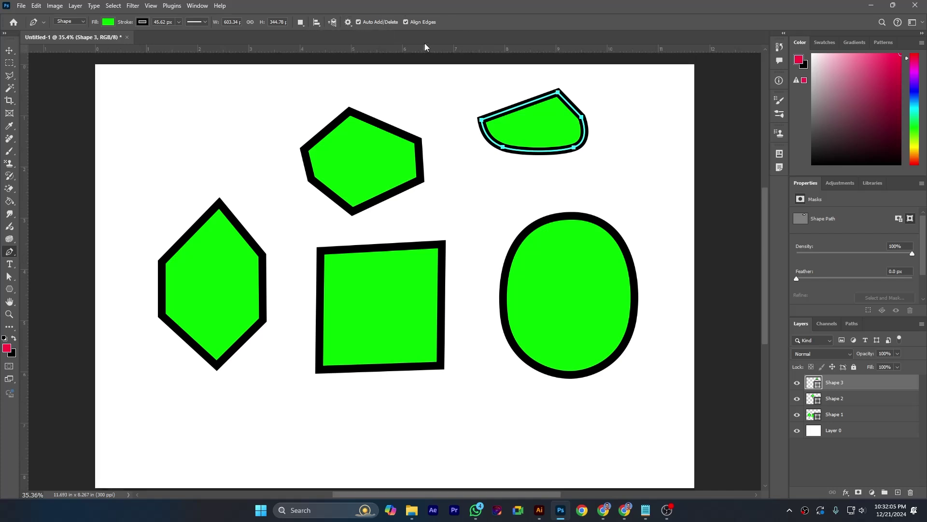
{"action": "scroll", "coordinate": [424, 43], "scroll_direction": "down", "scroll_amount": 3}
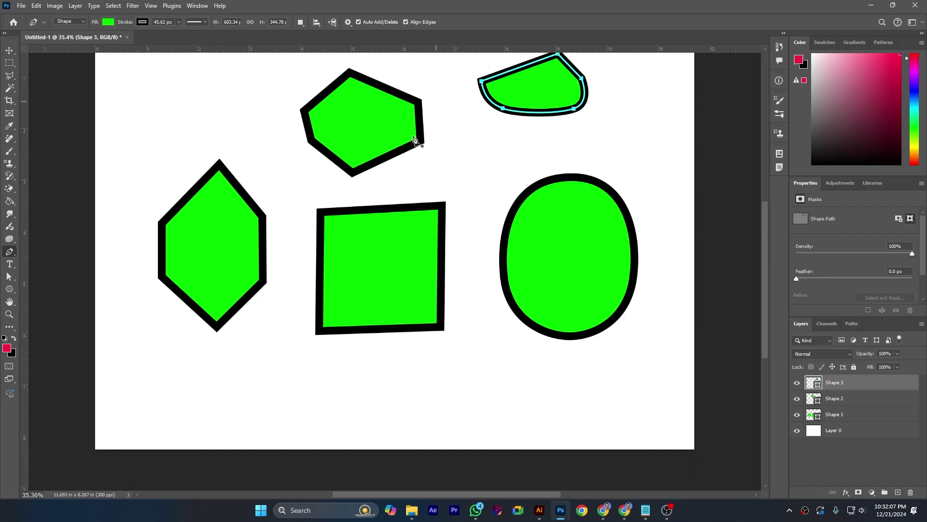
{"action": "scroll", "coordinate": [391, 186], "scroll_direction": "down", "scroll_amount": 2}
{"action": "scroll", "coordinate": [347, 247], "scroll_direction": "down", "scroll_amount": 3}
- Draw a closed five-sided shape below the square, then turn off Align Edges
{"action": "left_click", "coordinate": [251, 295]}
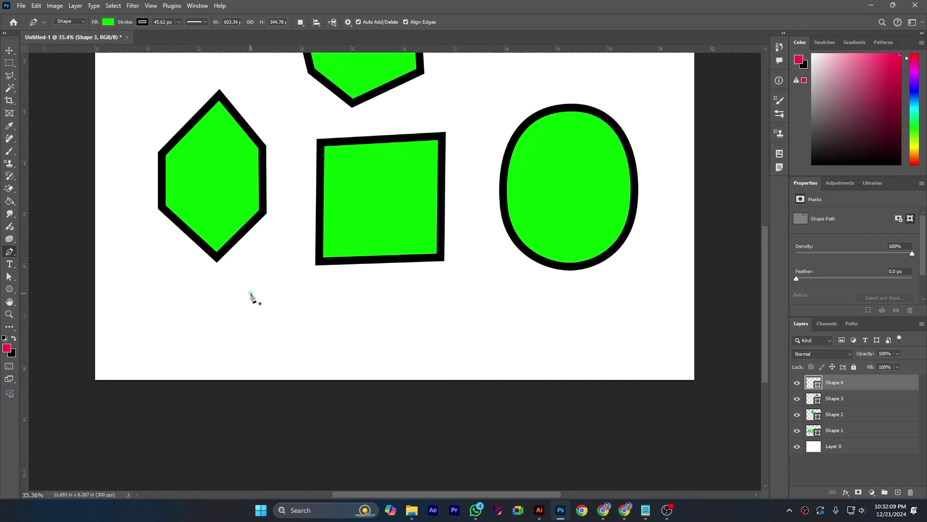
{"action": "left_click", "coordinate": [457, 291]}
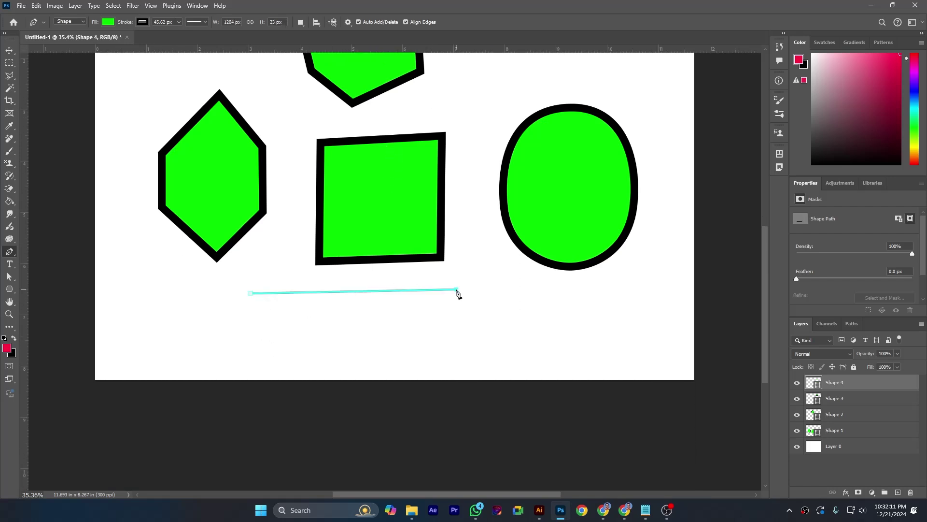
{"action": "left_click", "coordinate": [442, 337]}
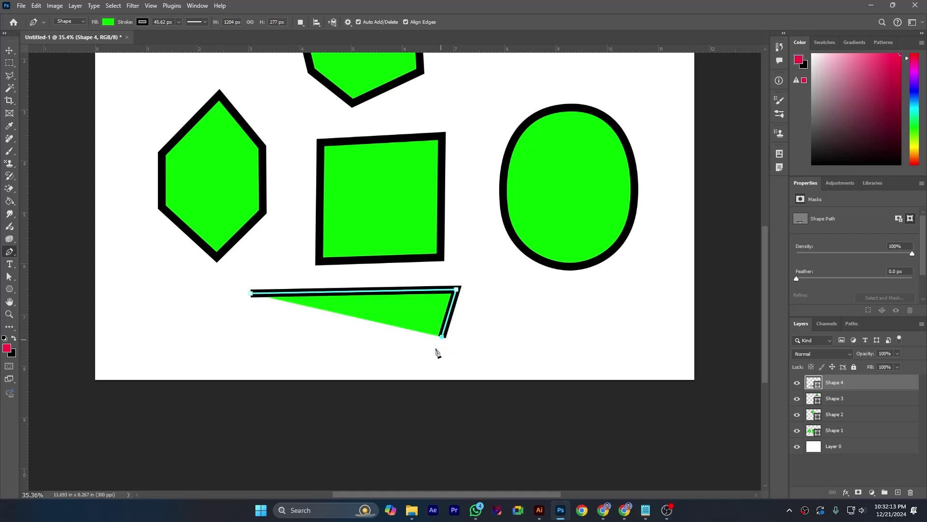
{"action": "left_click", "coordinate": [415, 362]}
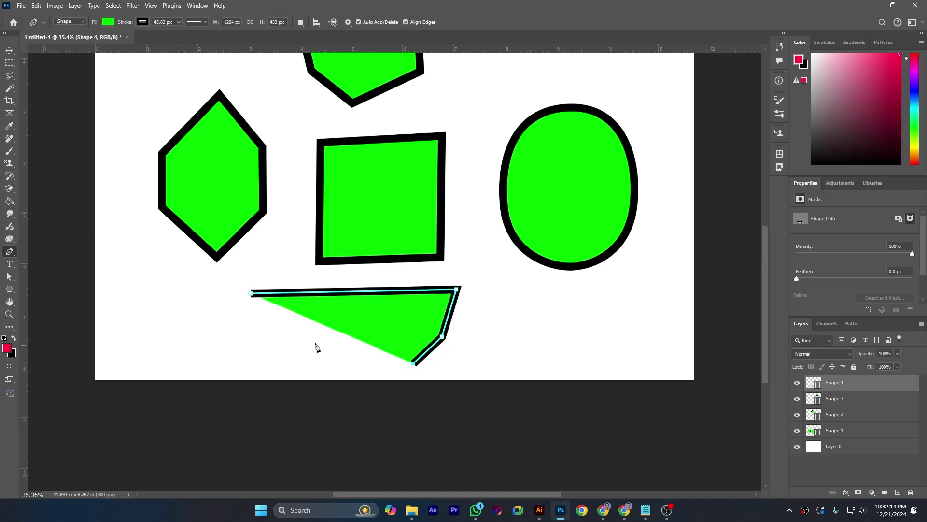
{"action": "left_click", "coordinate": [253, 354]}
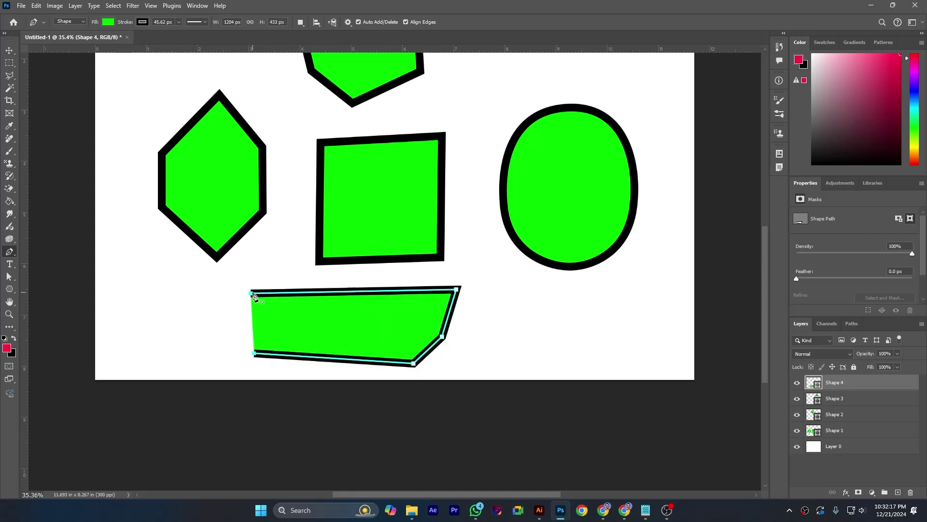
{"action": "left_click", "coordinate": [252, 293]}
{"action": "left_click", "coordinate": [406, 22]}
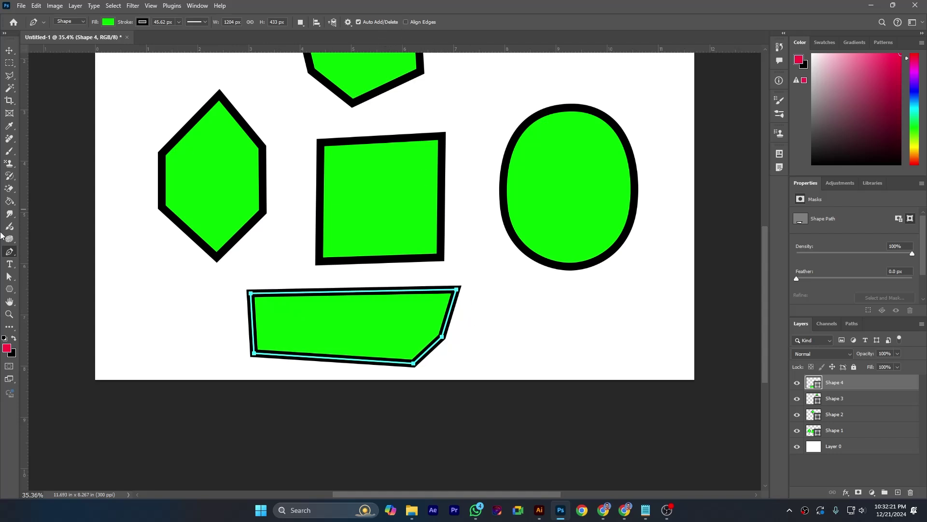
{"action": "left_click", "coordinate": [9, 313]}
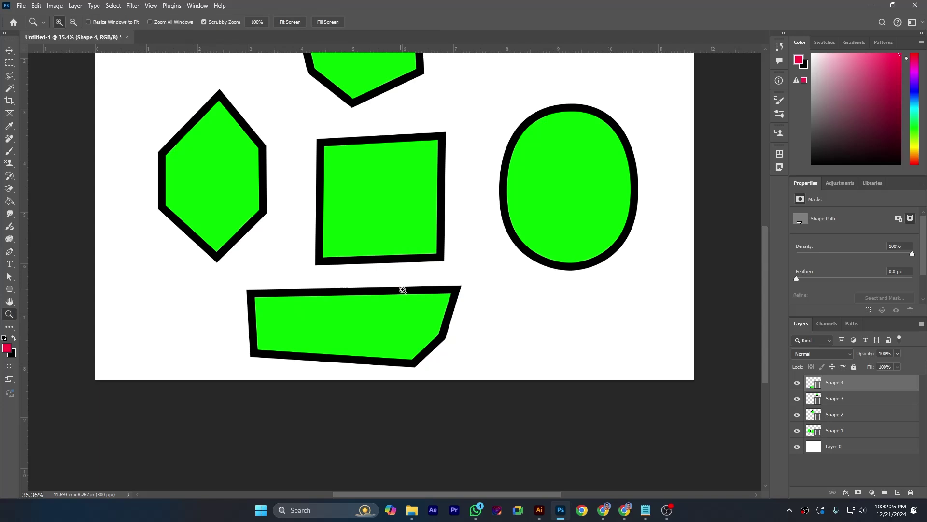
- Zoom into the bottom shape's top edge and compare it with Align Edges on and off
{"action": "left_click_drag", "start_coordinate": [402, 290], "coordinate": [543, 311]}
{"action": "key", "text": "p"}
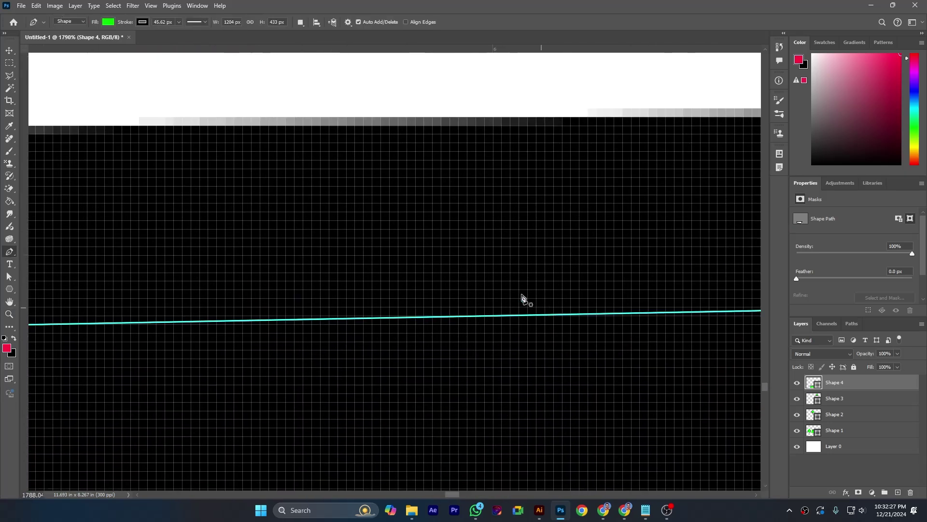
{"action": "scroll", "coordinate": [580, 158], "scroll_direction": "up", "scroll_amount": 1}
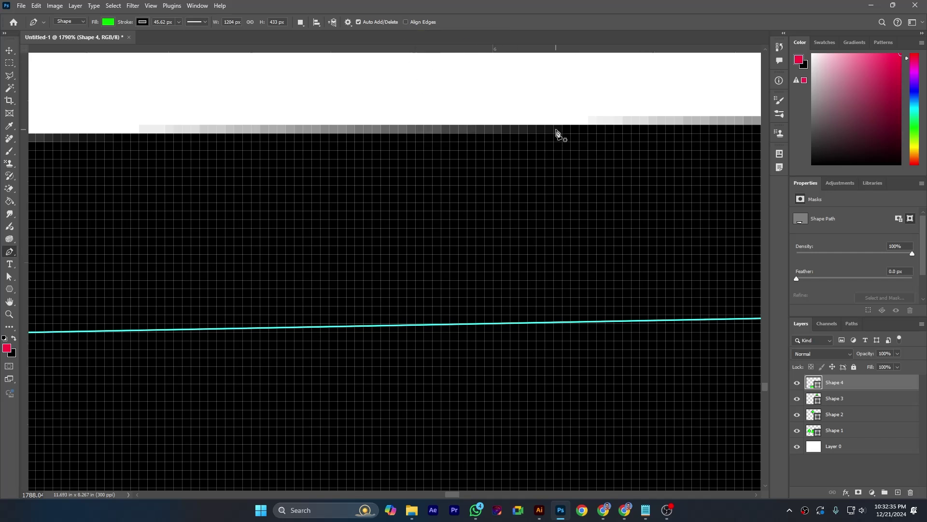
{"action": "left_click", "coordinate": [406, 22]}
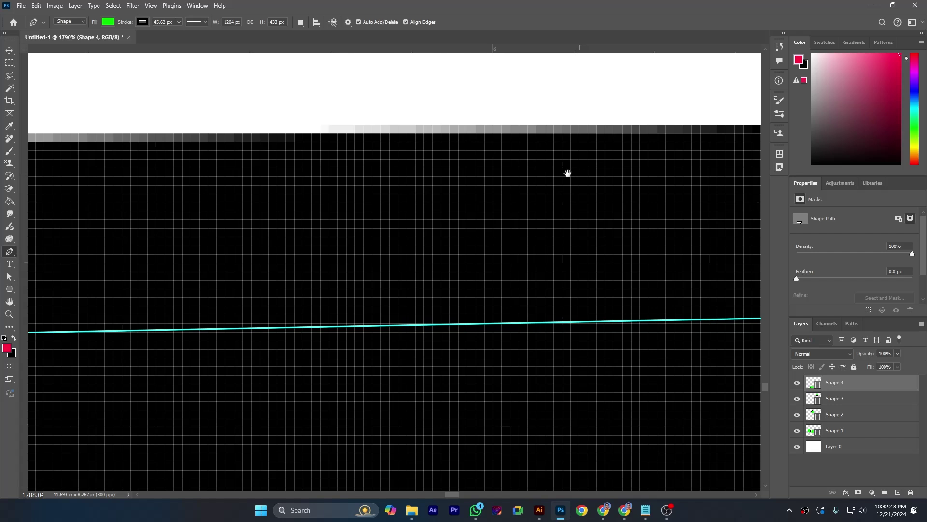
{"action": "scroll", "coordinate": [567, 172], "scroll_direction": "right", "scroll_amount": 2}
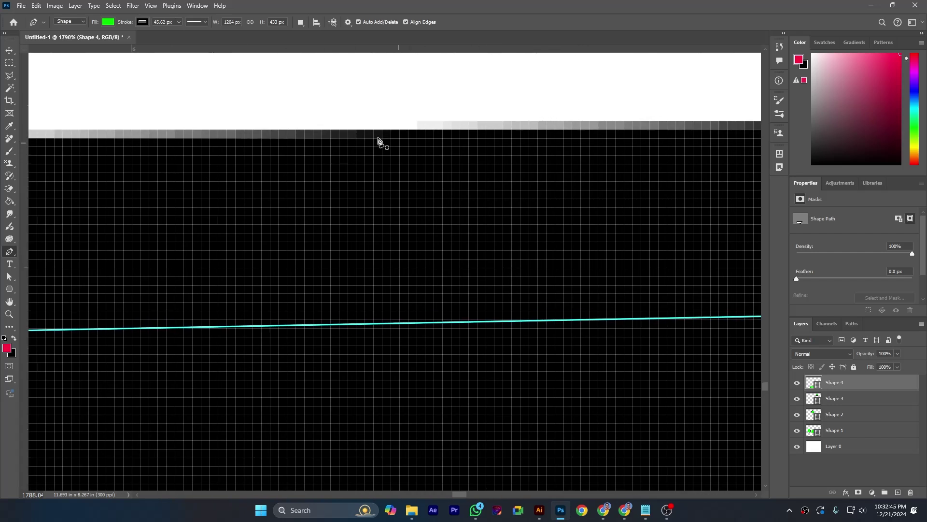
{"action": "left_click", "coordinate": [405, 22]}
{"action": "left_click", "coordinate": [405, 22]}
- Pan to the shape's right corner, recompare Align Edges, and fit the document on screen
{"action": "left_click_drag", "start_coordinate": [591, 207], "coordinate": [377, 201]}
{"action": "scroll", "coordinate": [378, 201], "scroll_direction": "down", "scroll_amount": 3}
{"action": "scroll", "coordinate": [548, 188], "scroll_direction": "down", "scroll_amount": 1}
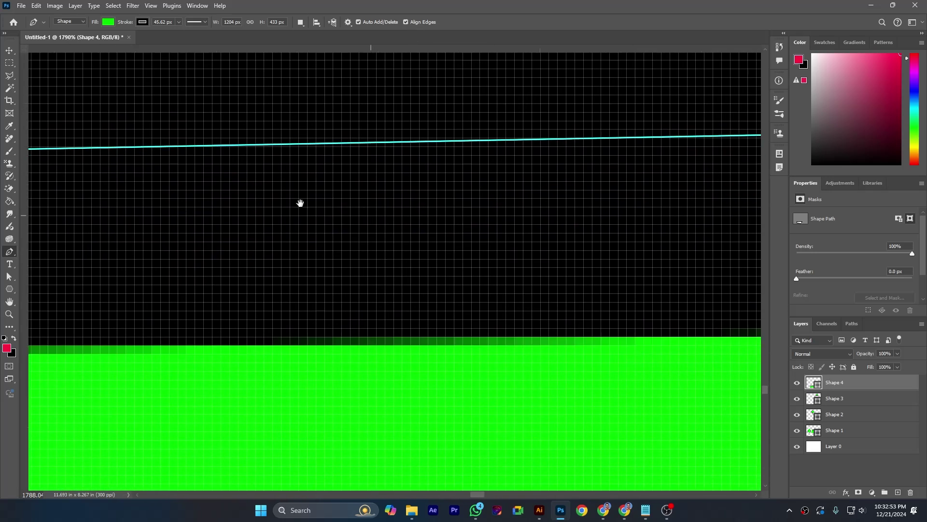
{"action": "scroll", "coordinate": [303, 203], "scroll_direction": "down", "scroll_amount": 2}
{"action": "scroll", "coordinate": [650, 193], "scroll_direction": "down", "scroll_amount": 1}
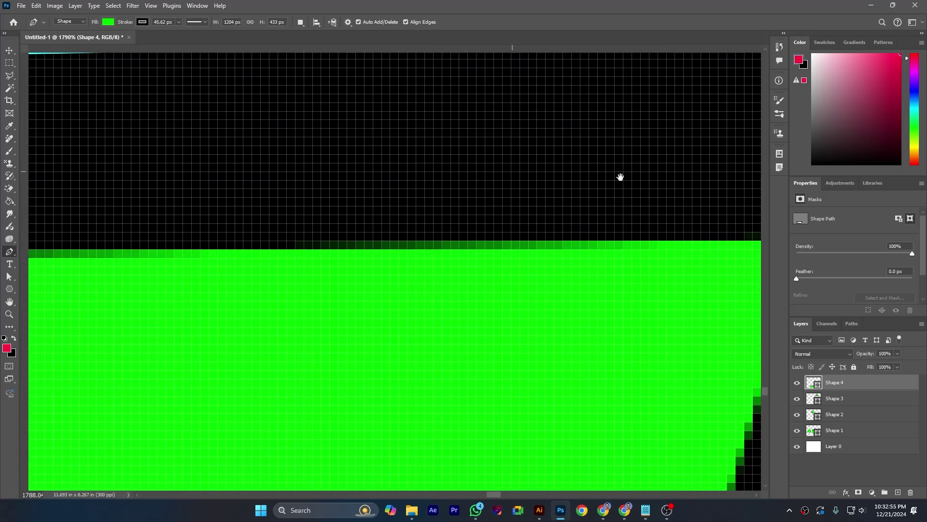
{"action": "left_click_drag", "start_coordinate": [619, 179], "coordinate": [72, 139]}
{"action": "scroll", "coordinate": [495, 228], "scroll_direction": "down", "scroll_amount": 1}
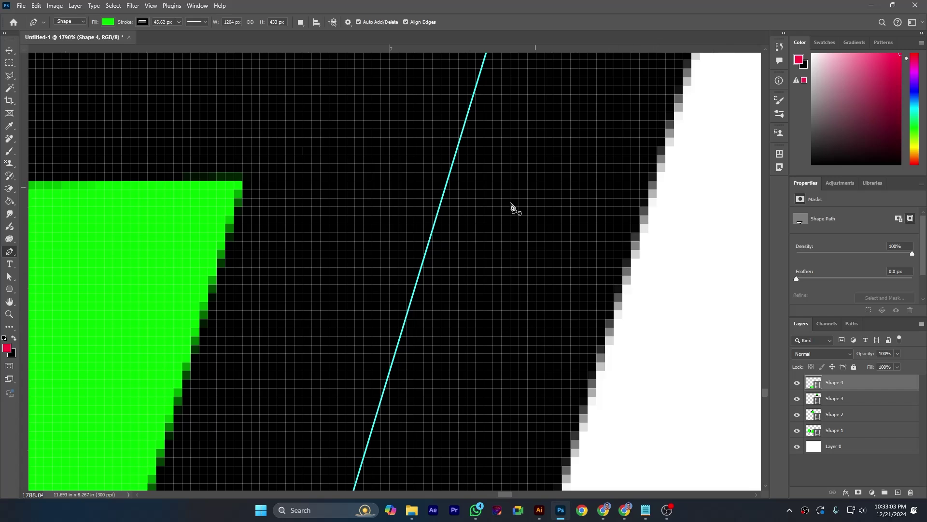
{"action": "left_click", "coordinate": [405, 23]}
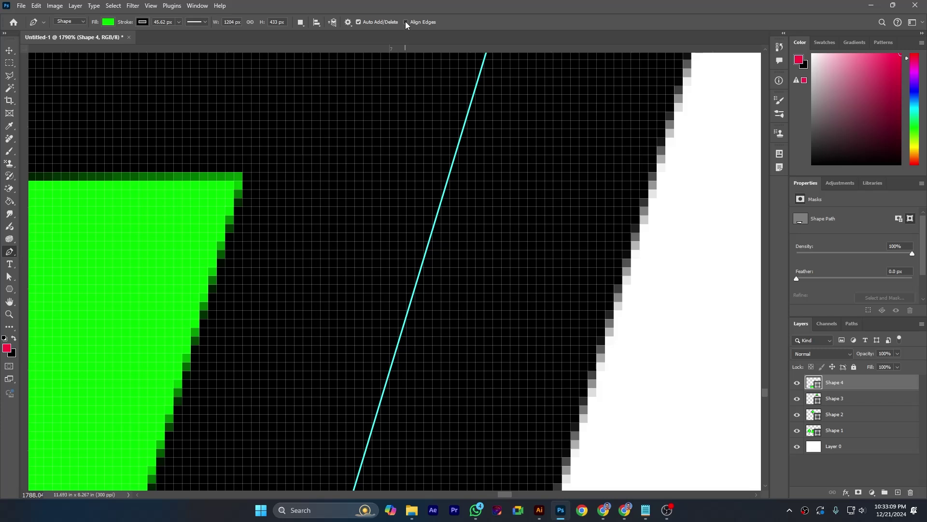
{"action": "left_click", "coordinate": [405, 22]}
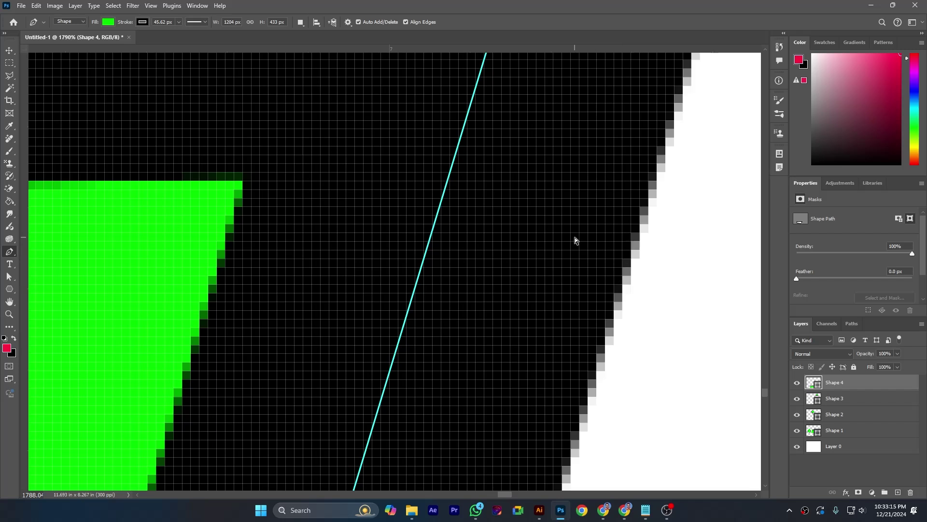
{"action": "key", "text": "ctrl+0"}
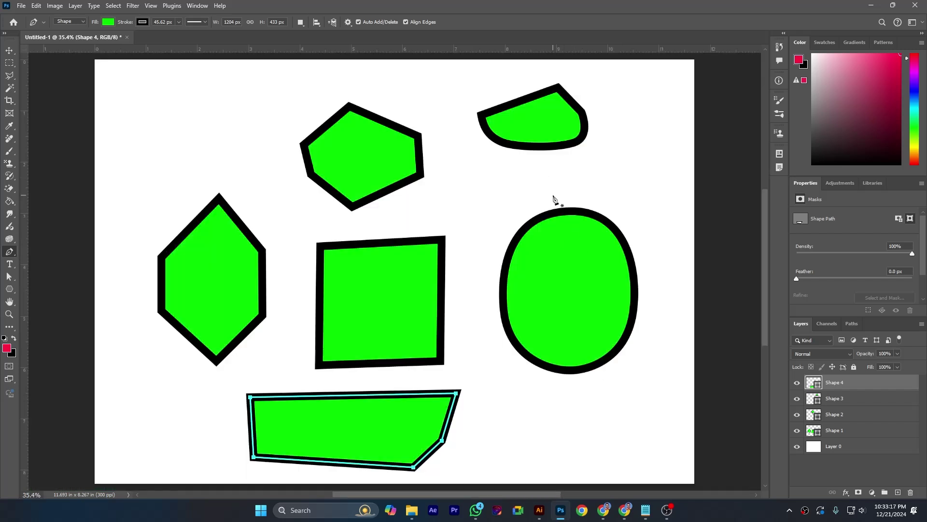